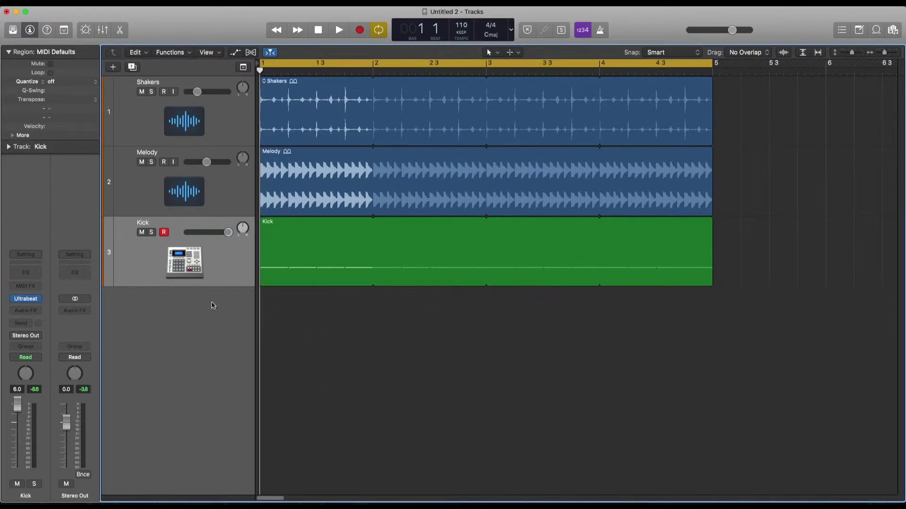
Open the Mixer and add a Bus 1 send on Melody, which creates the Aux 1 return
{"action": "key", "text": "x"}
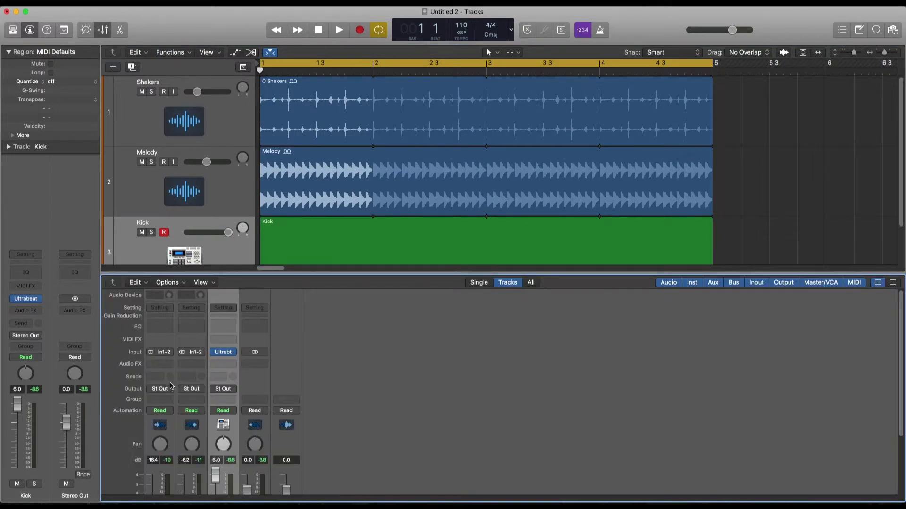
{"action": "scroll", "coordinate": [170, 386], "scroll_direction": "down", "scroll_amount": 5}
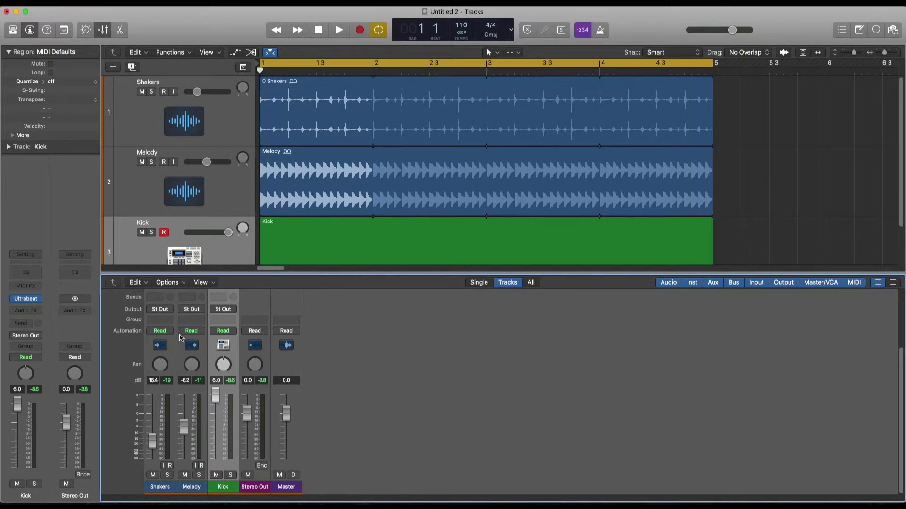
{"action": "left_click", "coordinate": [182, 346]}
{"action": "scroll", "coordinate": [184, 364], "scroll_direction": "up", "scroll_amount": 2}
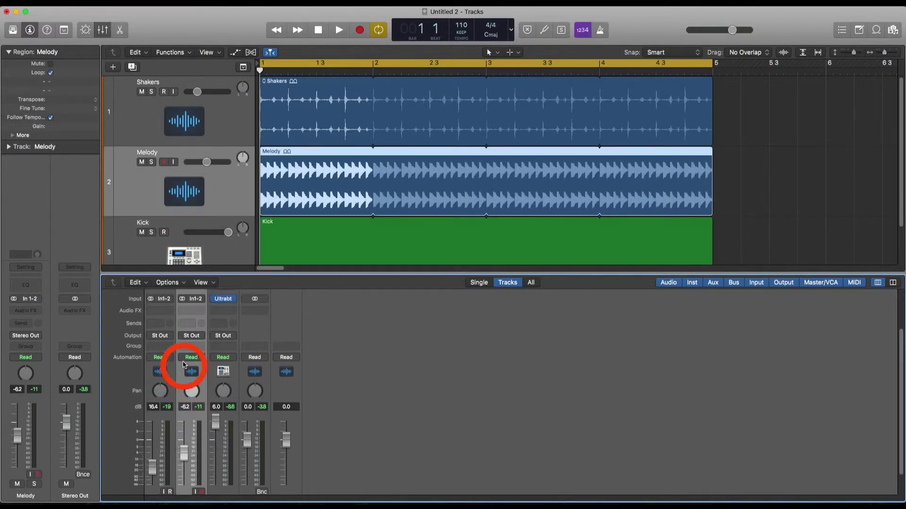
{"action": "left_click", "coordinate": [191, 324]}
{"action": "mouse_move", "coordinate": [198, 364]}
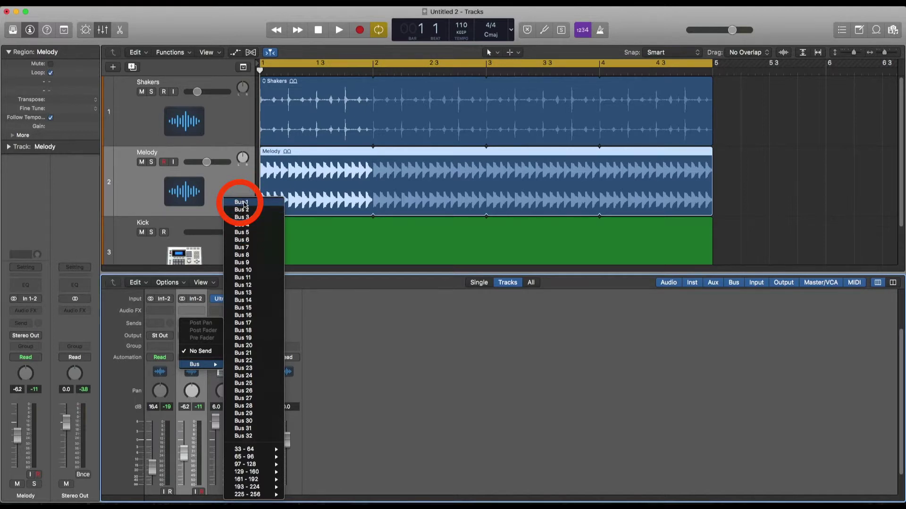
{"action": "left_click", "coordinate": [243, 204]}
{"action": "scroll", "coordinate": [264, 455], "scroll_direction": "up", "scroll_amount": 3}
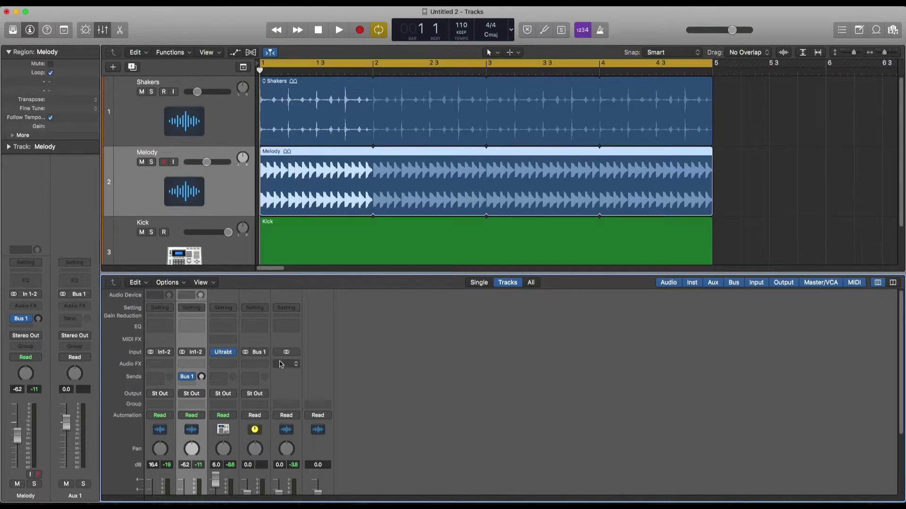
{"action": "left_click", "coordinate": [262, 366]}
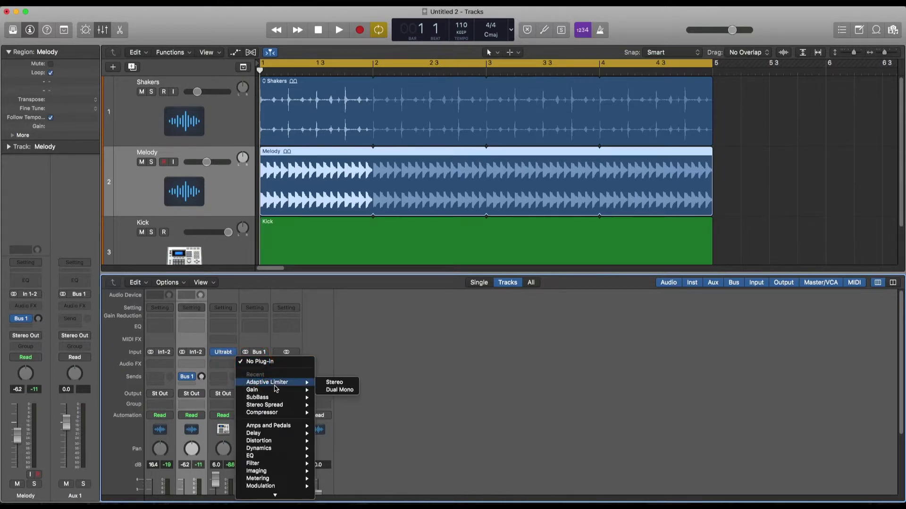
{"action": "scroll", "coordinate": [285, 460], "scroll_direction": "down", "scroll_amount": 3}
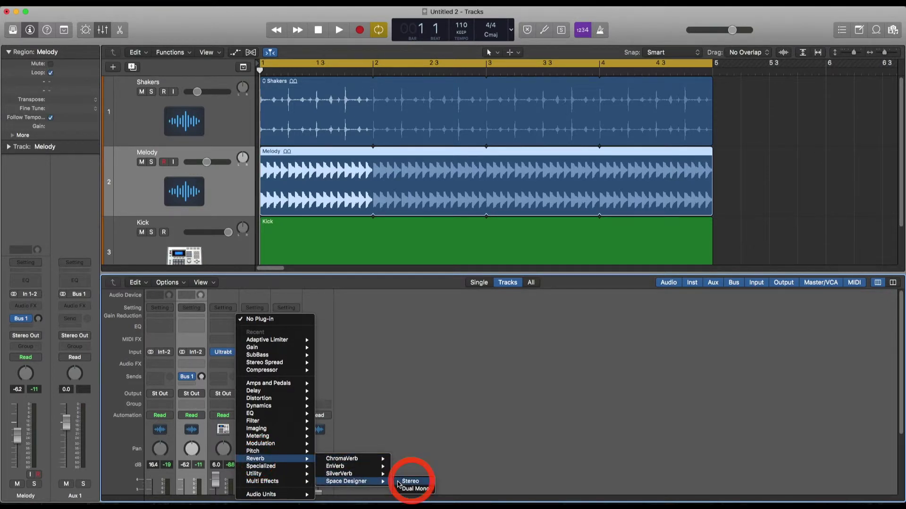
Load a stereo Space Designer on Aux 1 and set its Wet slider to 0.0 dB
{"action": "left_click", "coordinate": [407, 485]}
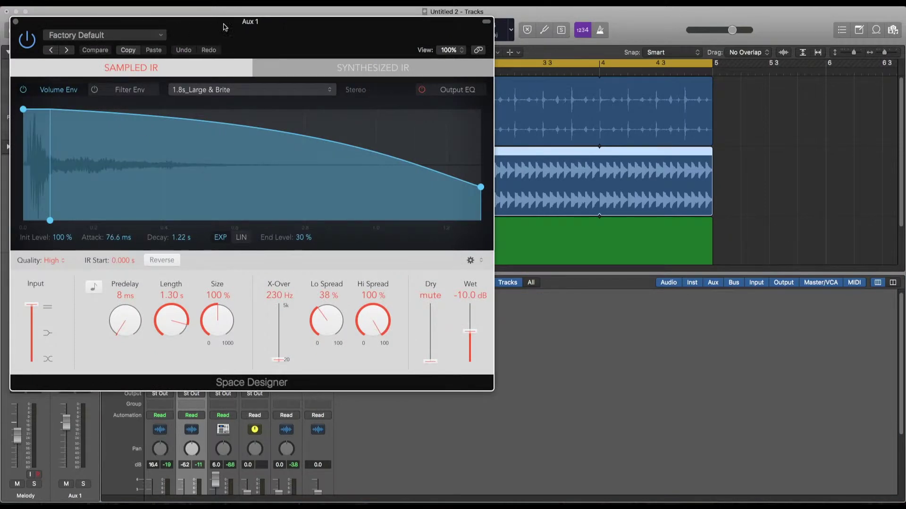
{"action": "left_click_drag", "start_coordinate": [223, 27], "coordinate": [335, 55]}
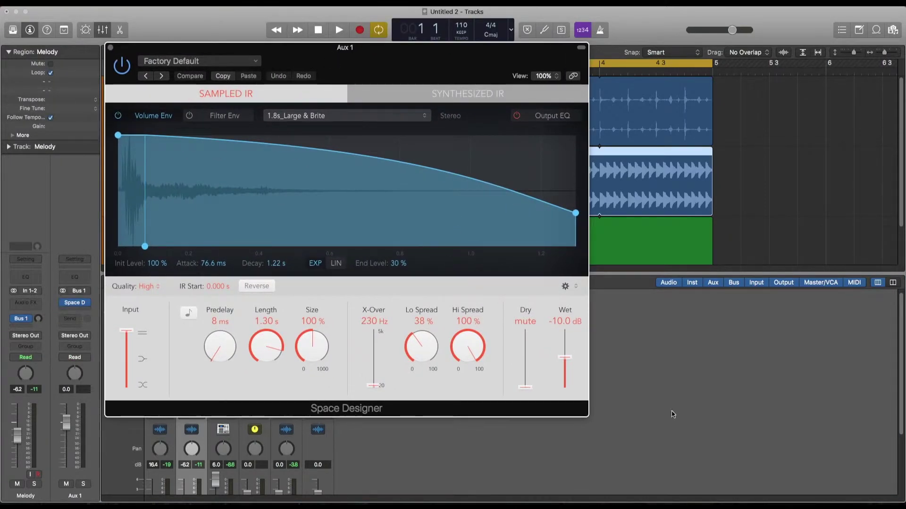
{"action": "left_click_drag", "start_coordinate": [564, 360], "coordinate": [565, 329]}
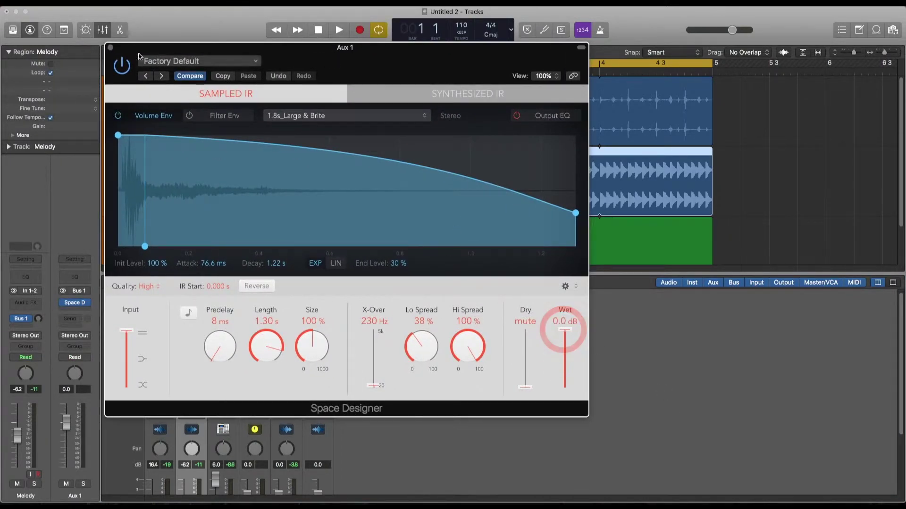
{"action": "left_click", "coordinate": [112, 50]}
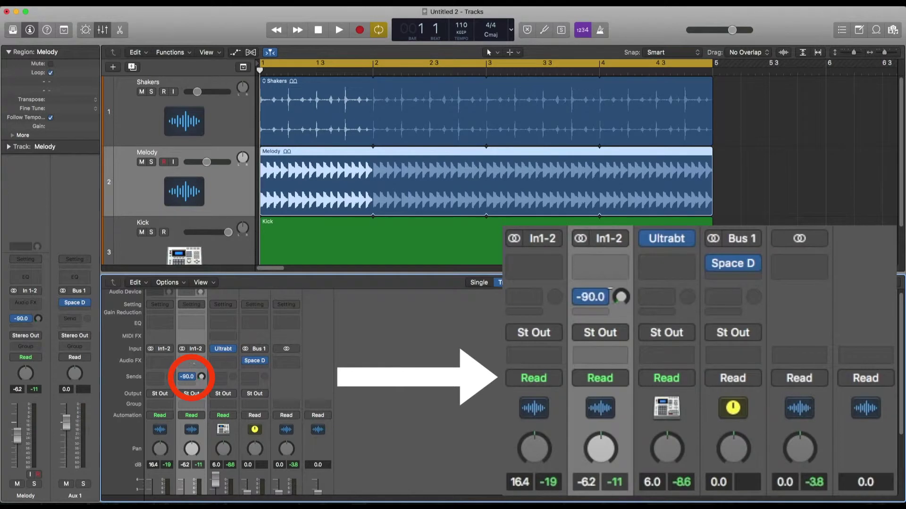
Solo Melody and play the project to audition its reverb
{"action": "left_click", "coordinate": [151, 163]}
{"action": "key", "text": "space"}
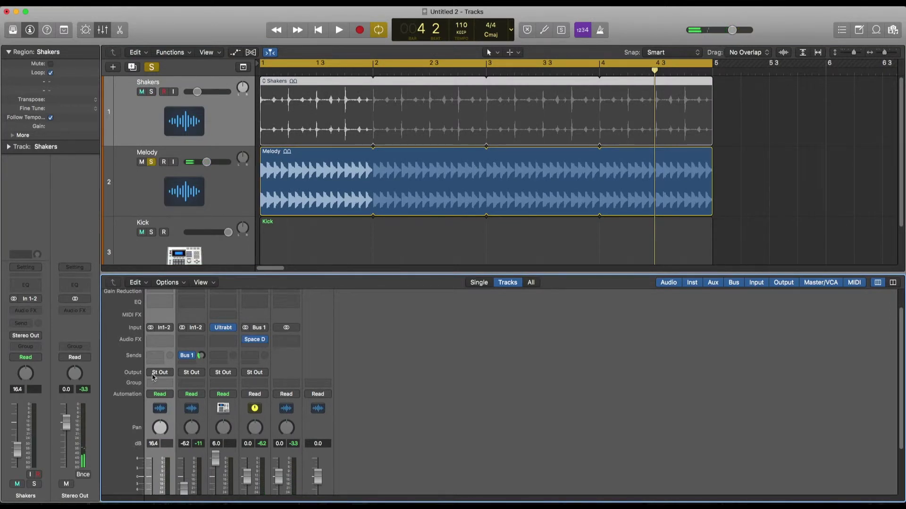
{"action": "scroll", "coordinate": [190, 419], "scroll_direction": "down", "scroll_amount": 3}
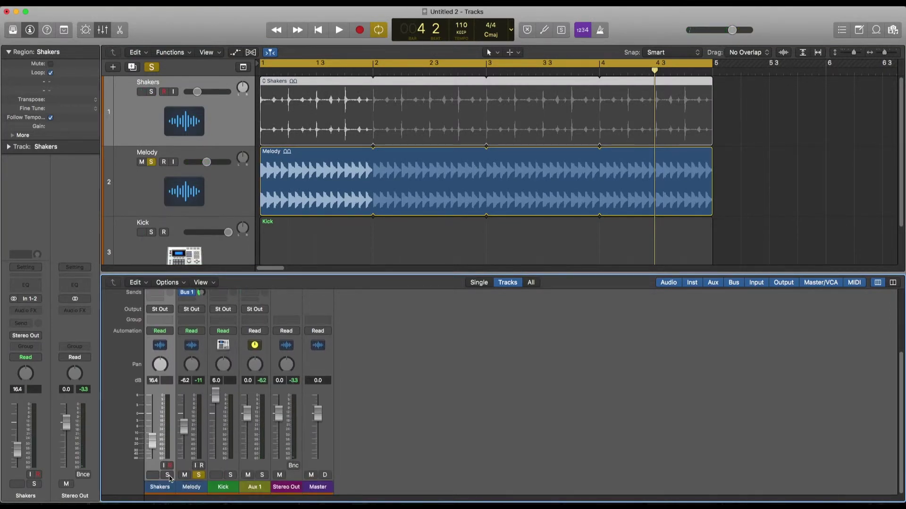
Make Shakers the only soloed track and give it a Bus 1 send to Aux 1
{"action": "left_click", "coordinate": [168, 474]}
{"action": "left_click", "coordinate": [199, 474]}
{"action": "scroll", "coordinate": [190, 439], "scroll_direction": "up", "scroll_amount": 3}
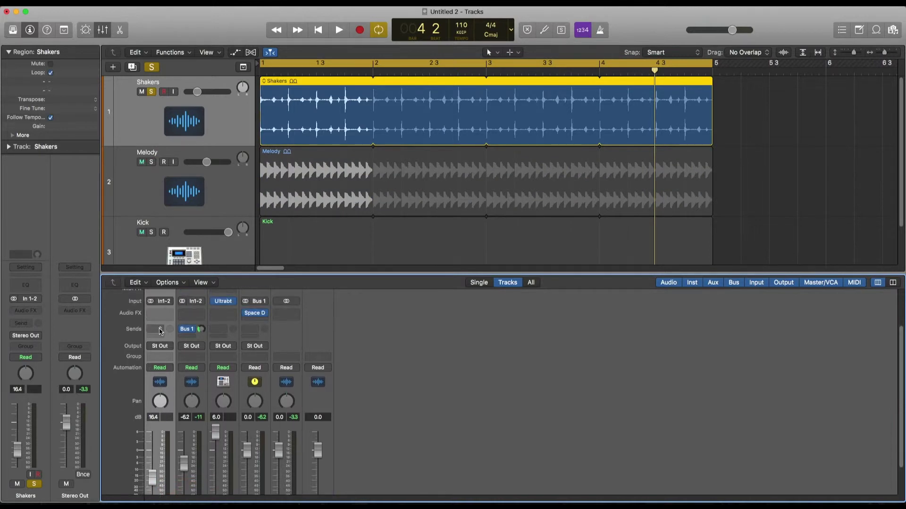
{"action": "left_click", "coordinate": [159, 330]}
{"action": "mouse_move", "coordinate": [165, 371]}
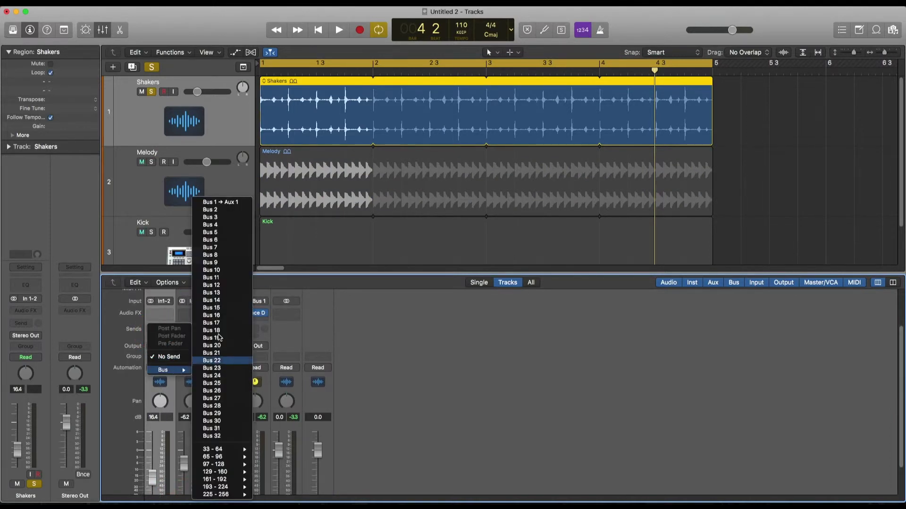
{"action": "left_click", "coordinate": [223, 203]}
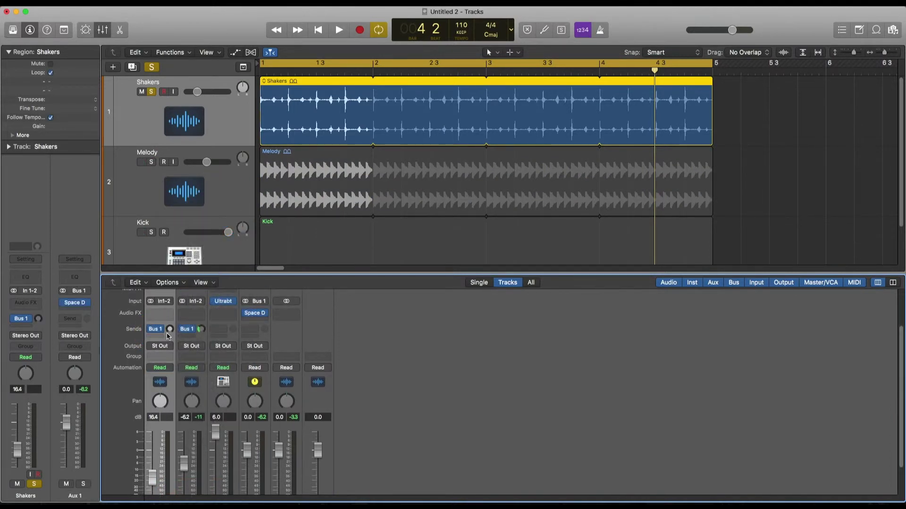
Set the Shakers Bus 1 send to about -11 dB during playback, then unsolo Shakers
{"action": "key", "text": "space"}
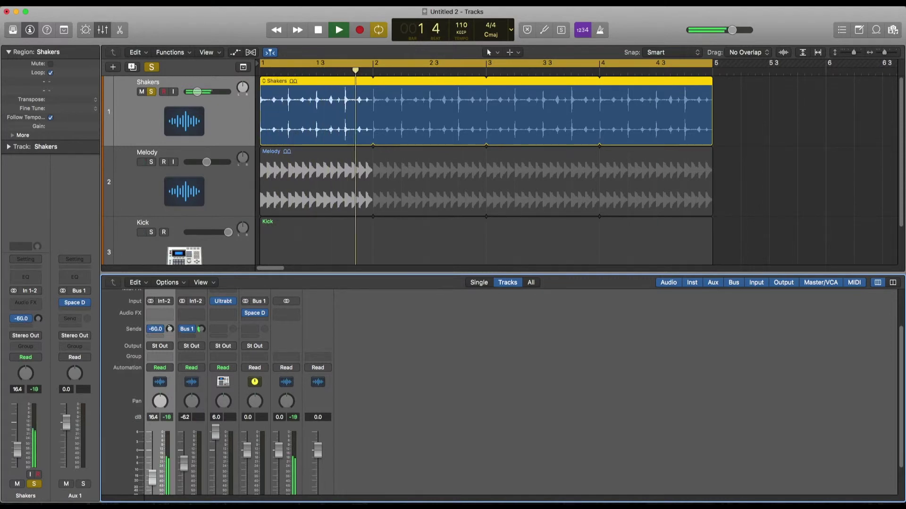
{"action": "left_click_drag", "start_coordinate": [169, 329], "coordinate": [170, 331]}
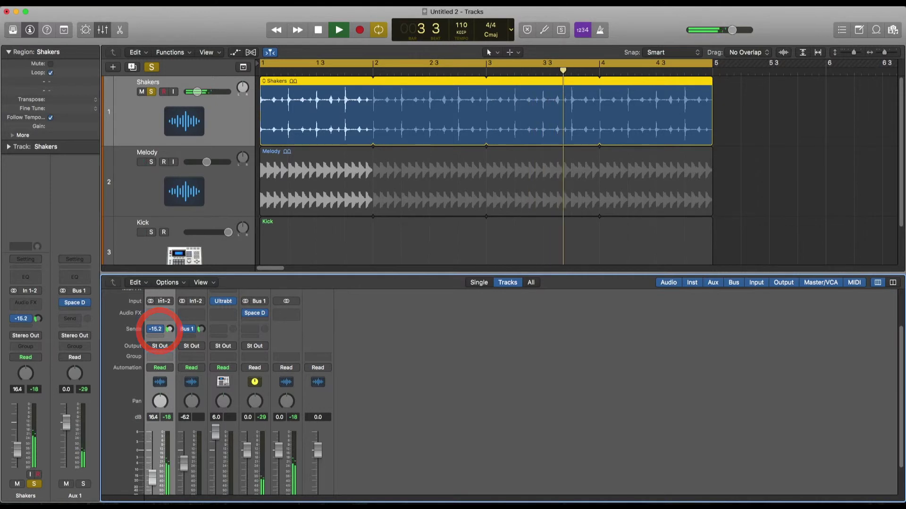
{"action": "scroll", "coordinate": [227, 390], "scroll_direction": "down", "scroll_amount": 3}
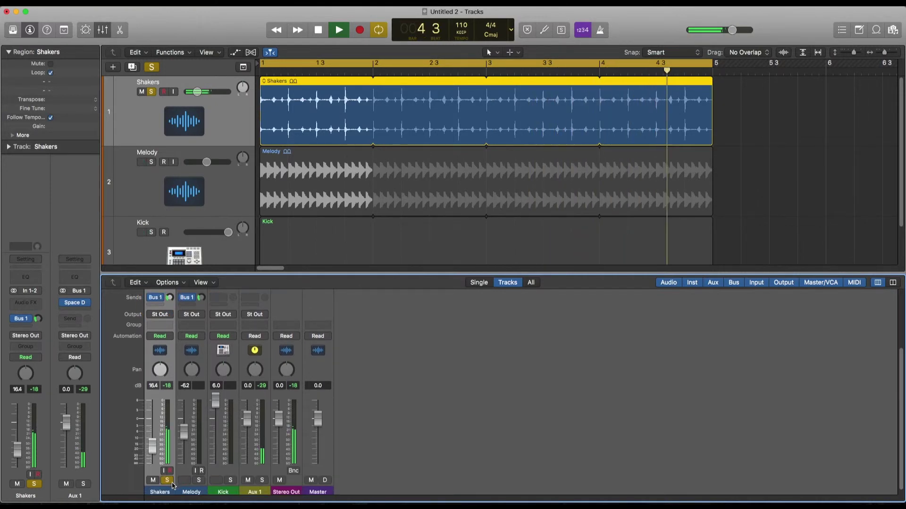
{"action": "scroll", "coordinate": [227, 390], "scroll_direction": "up", "scroll_amount": 3}
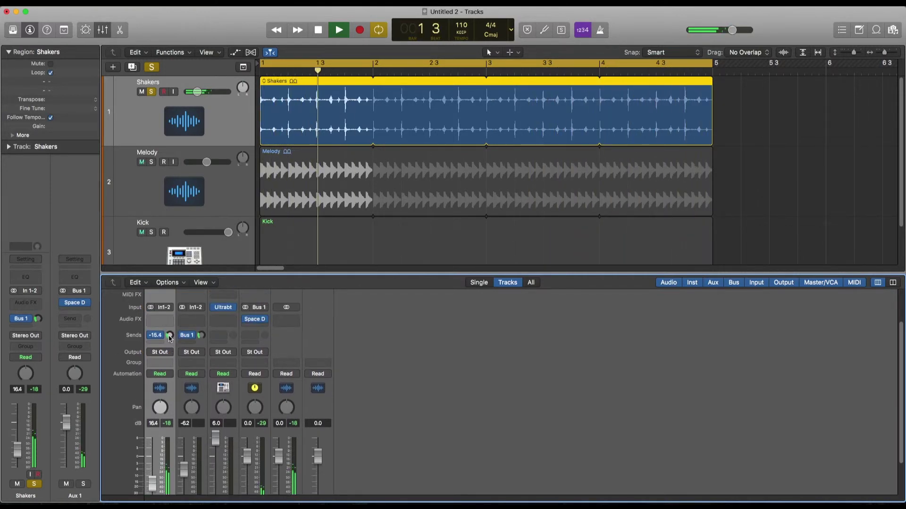
{"action": "left_click_drag", "start_coordinate": [170, 334], "coordinate": [170, 338]}
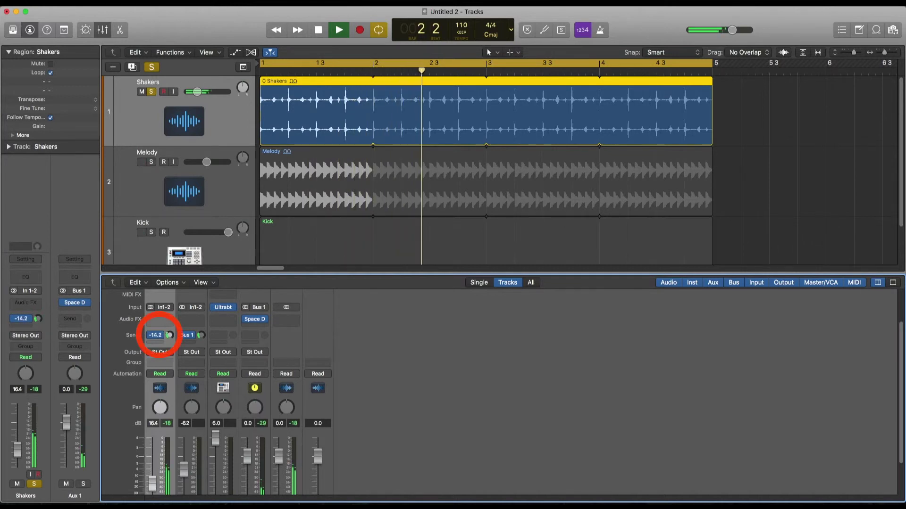
{"action": "scroll", "coordinate": [227, 389], "scroll_direction": "down", "scroll_amount": 3}
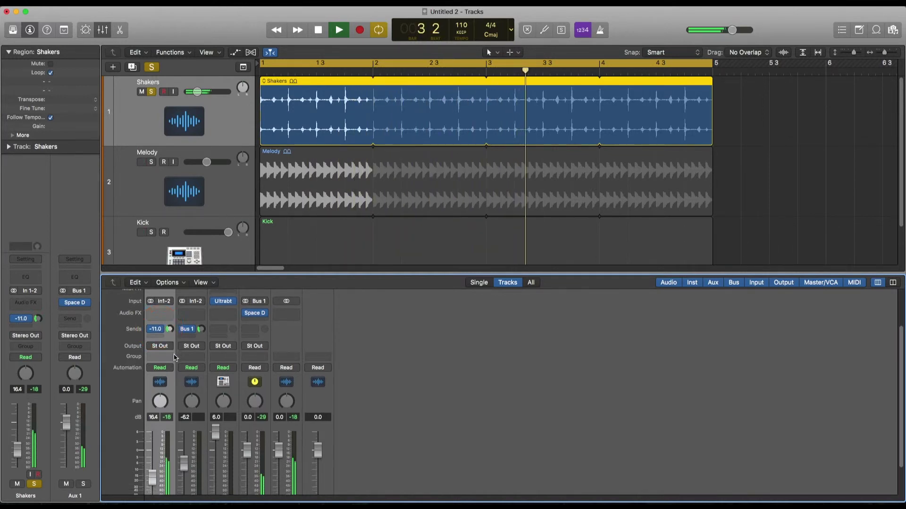
{"action": "left_click", "coordinate": [167, 474]}
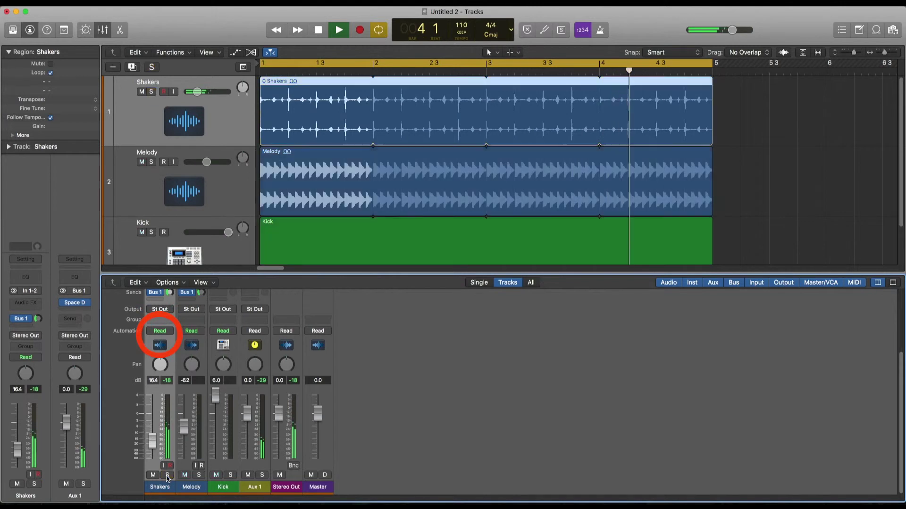